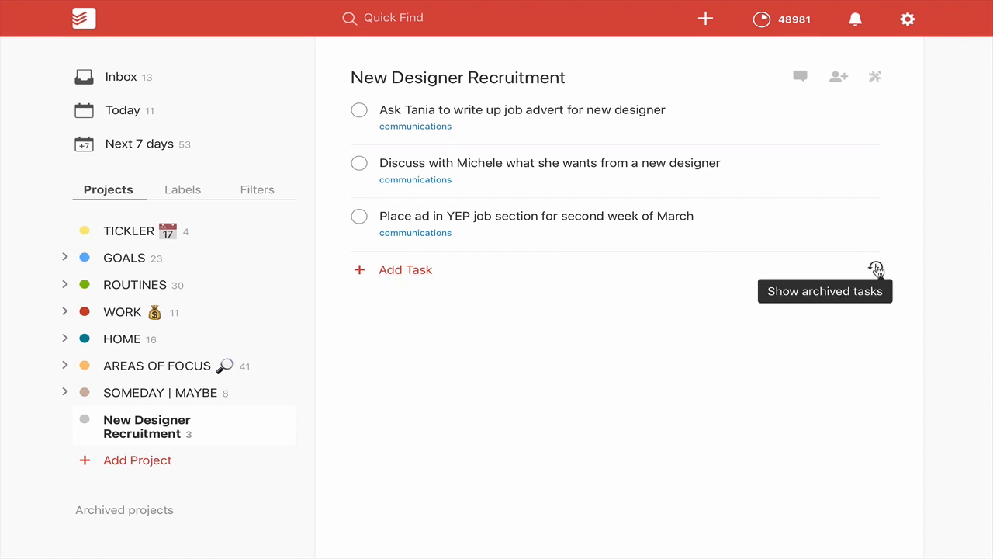
Show archived tasks and restore the Michele meeting, Ask Freddie and Call YEP tasks to active.
left_click(876, 269)
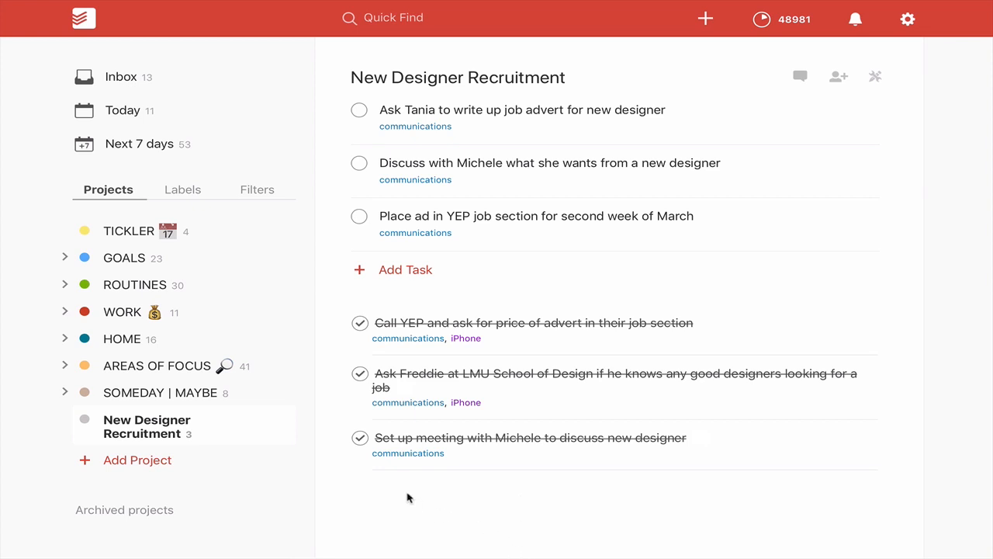
left_click(359, 437)
left_click(360, 428)
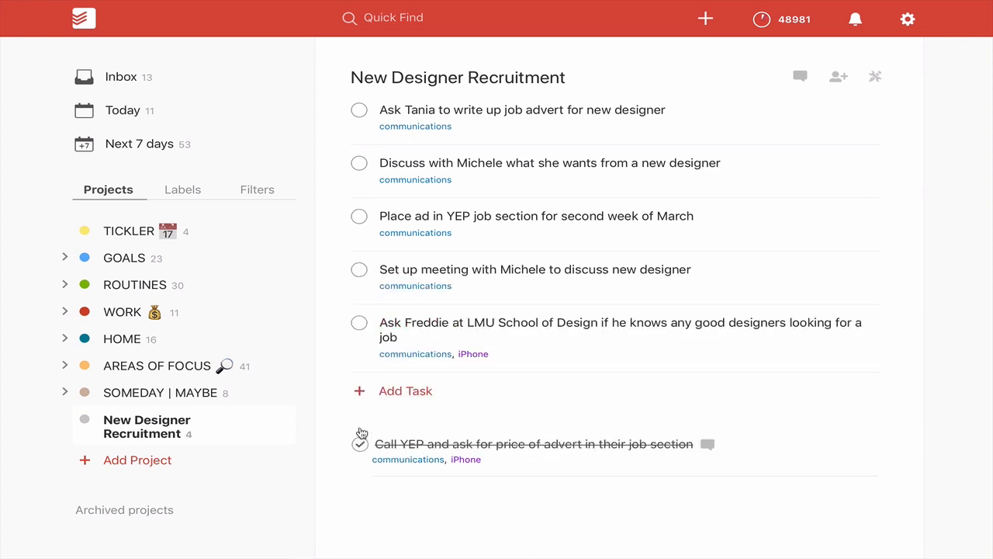
left_click(359, 443)
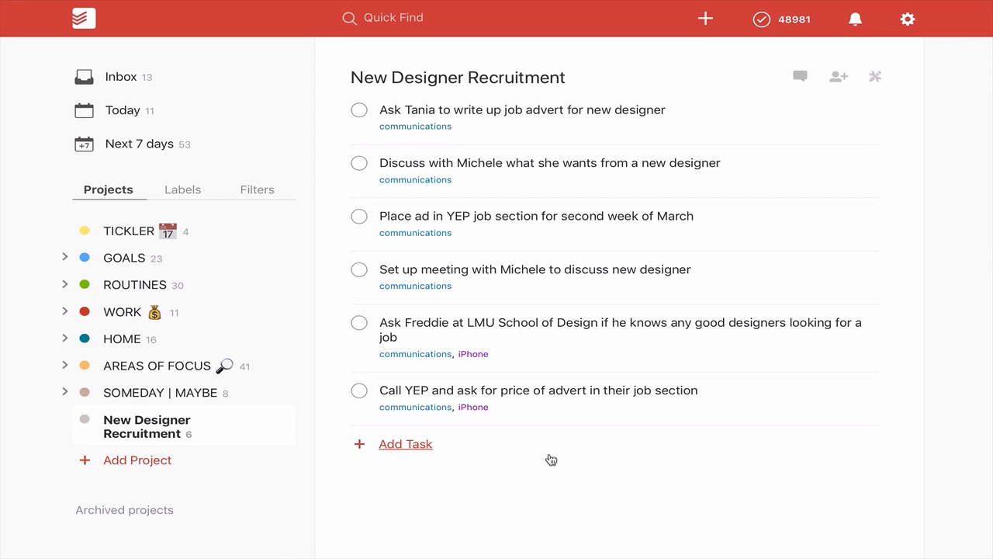
Reorder the list so Call YEP sits second and Ask Freddie sits first.
mouse_move(539, 398)
left_click_drag(337, 391, 333, 162)
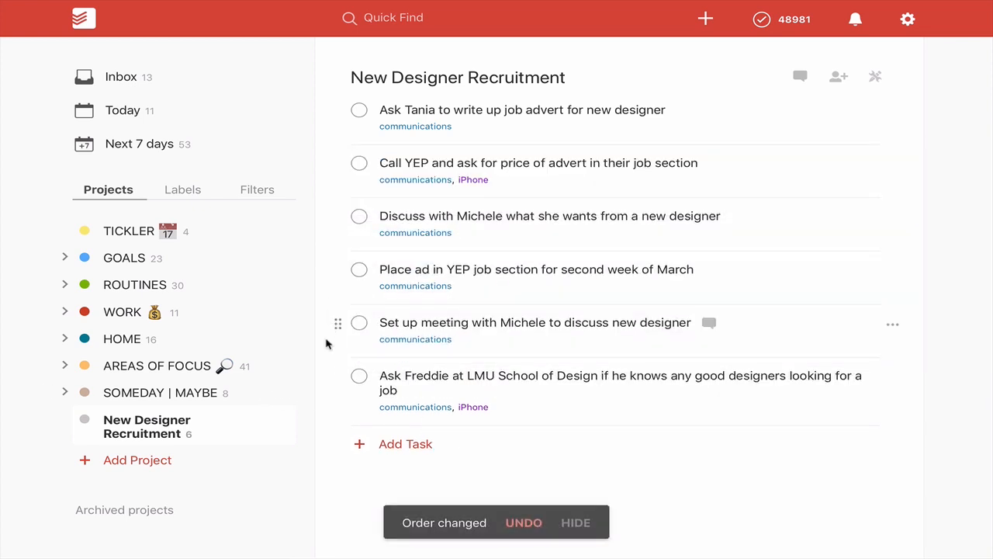
left_click_drag(336, 380, 336, 117)
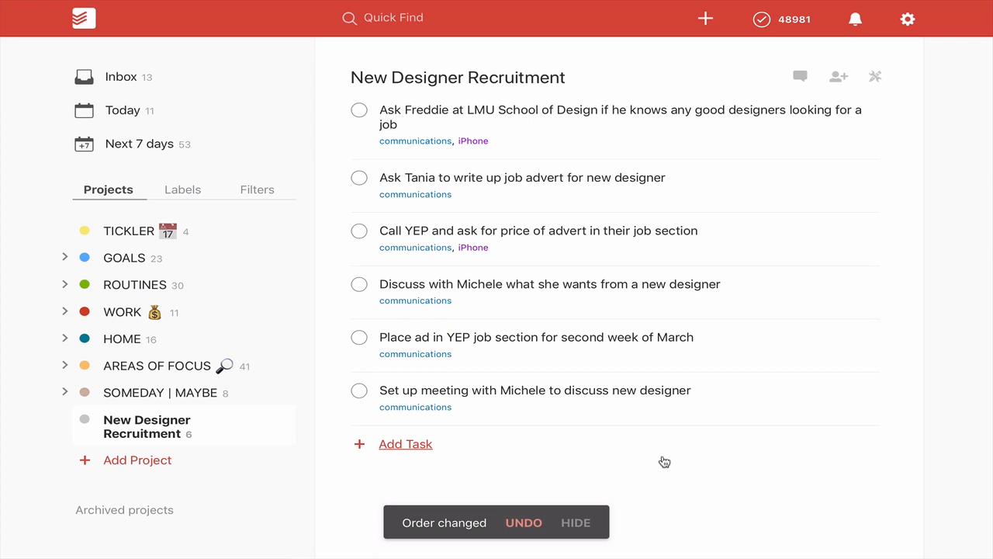
Mark the Ask Freddie, Ask Tania and Call YEP tasks as done.
left_click(359, 111)
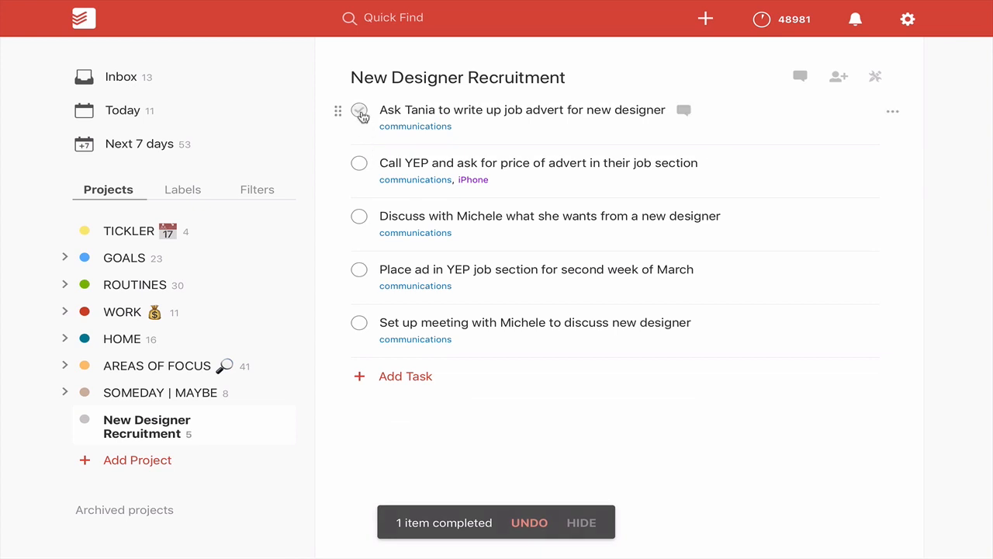
left_click(359, 111)
left_click(360, 111)
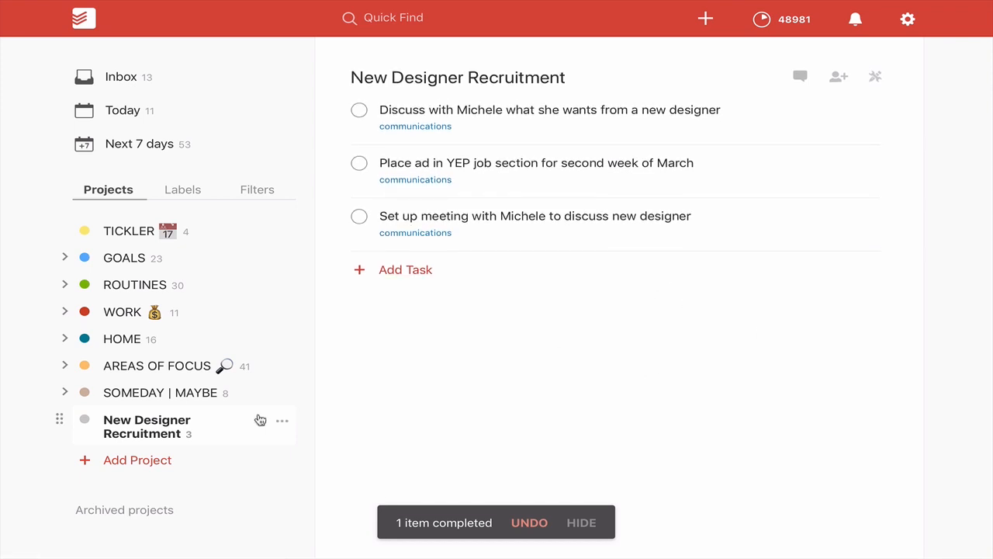
Reopen the New Designer Recruitment project and show its completed tasks.
left_click(183, 393)
left_click(155, 426)
left_click(183, 393)
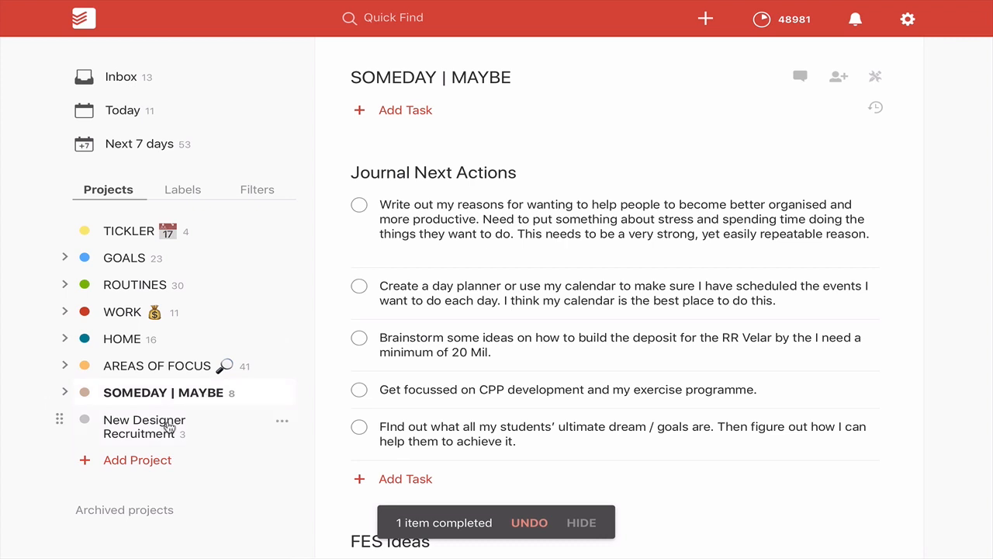
left_click(155, 426)
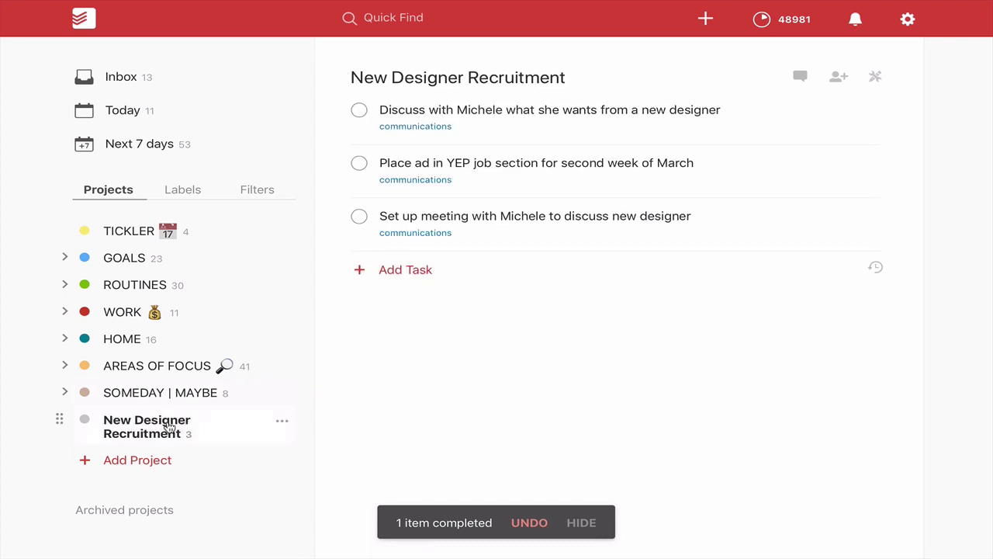
left_click(875, 268)
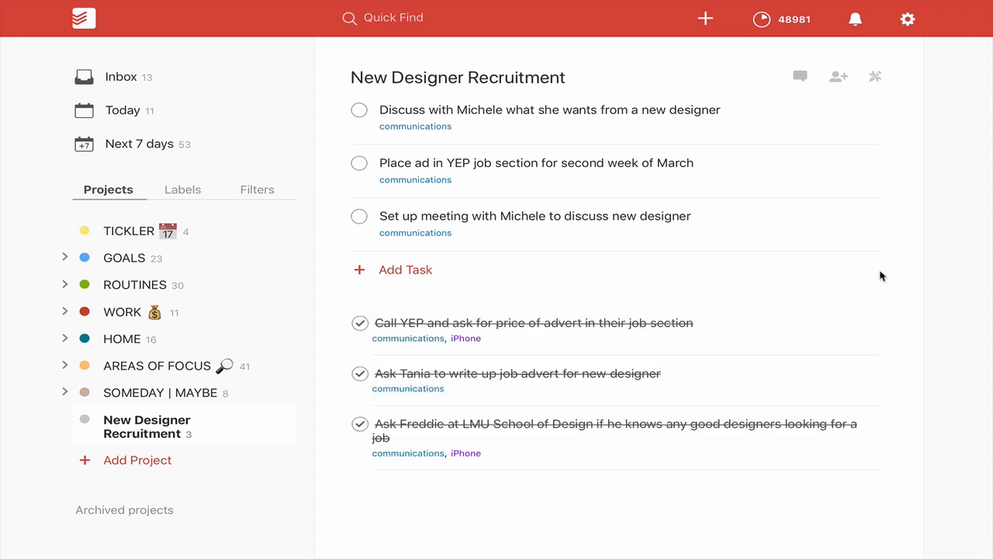
From the productivity summary, view all completed tasks and open the collaborator filter list.
left_click(795, 20)
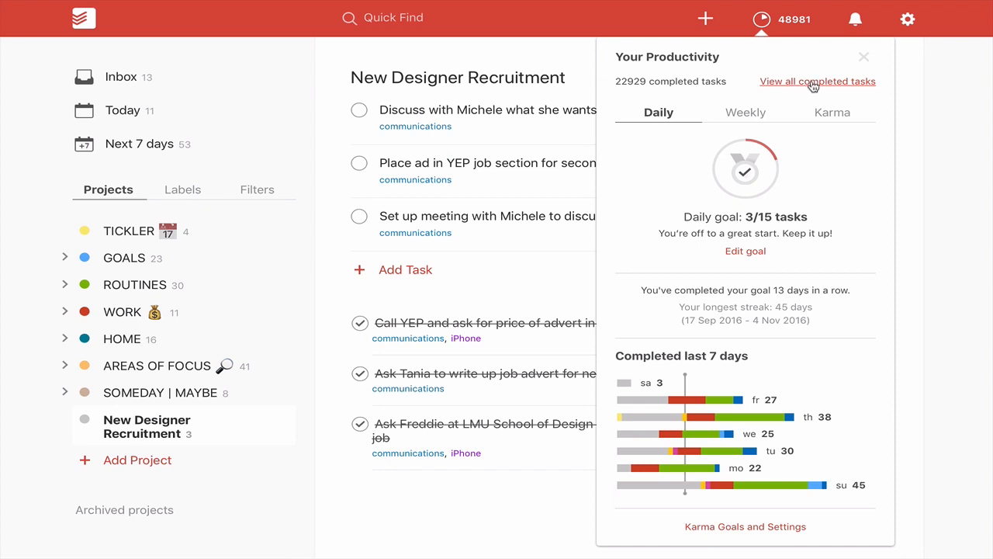
left_click(814, 82)
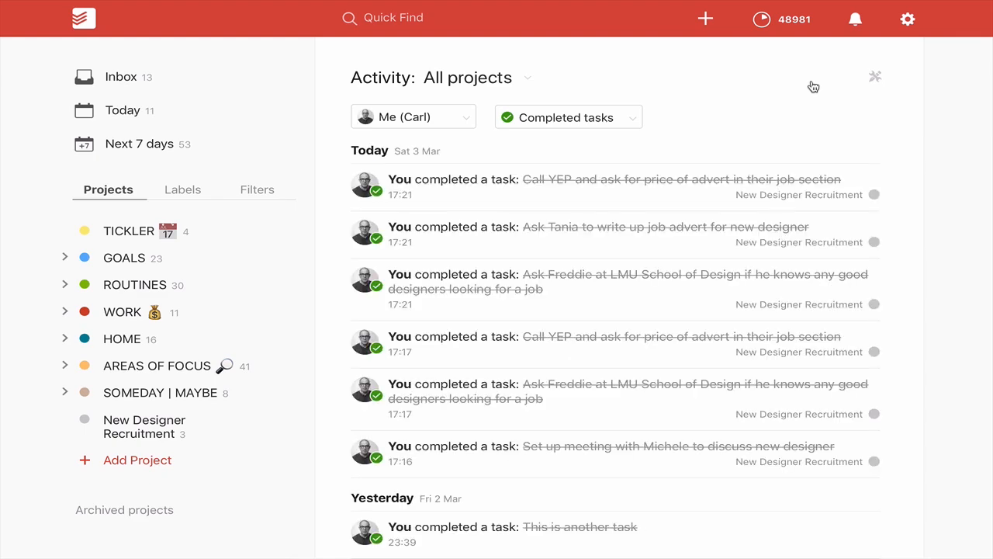
scroll(635, 247, "down", 10)
scroll(635, 246, "down", 10)
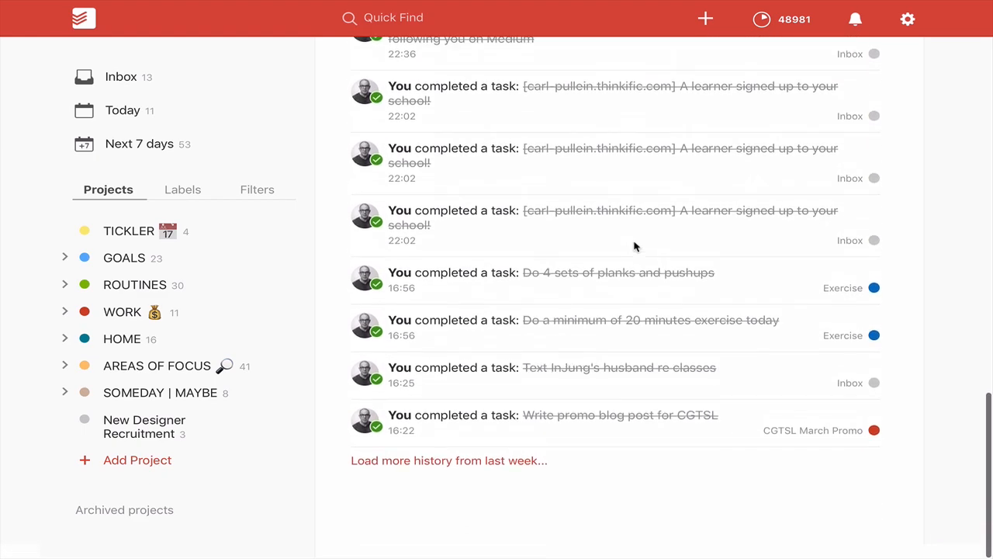
scroll(635, 247, "up", 5)
scroll(635, 246, "up", 10)
scroll(635, 247, "up", 10)
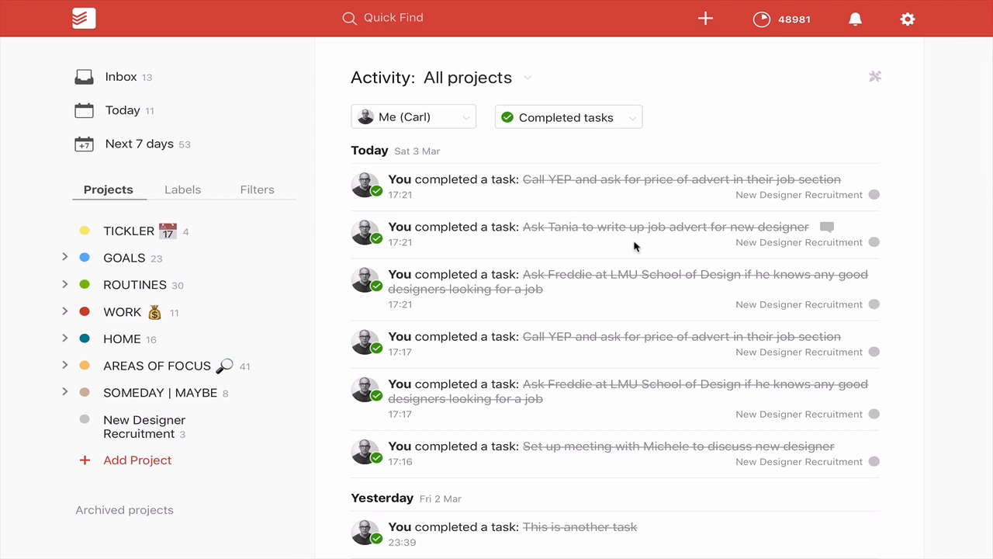
left_click(465, 117)
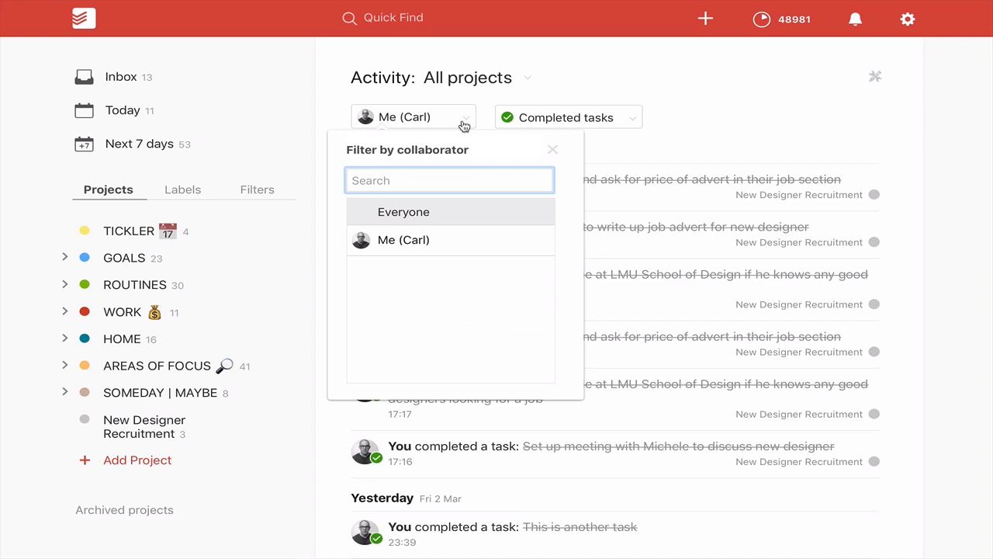
left_click(464, 118)
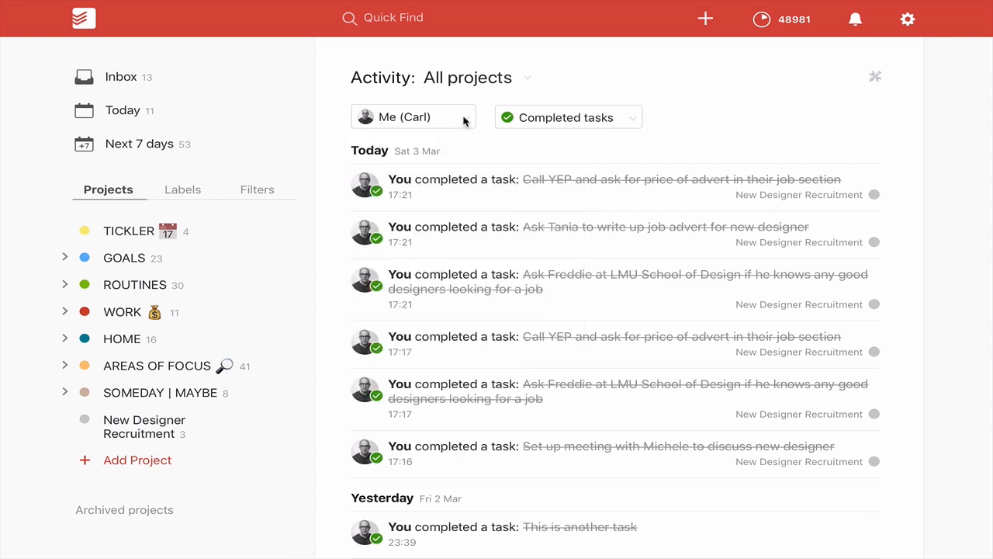
left_click(635, 119)
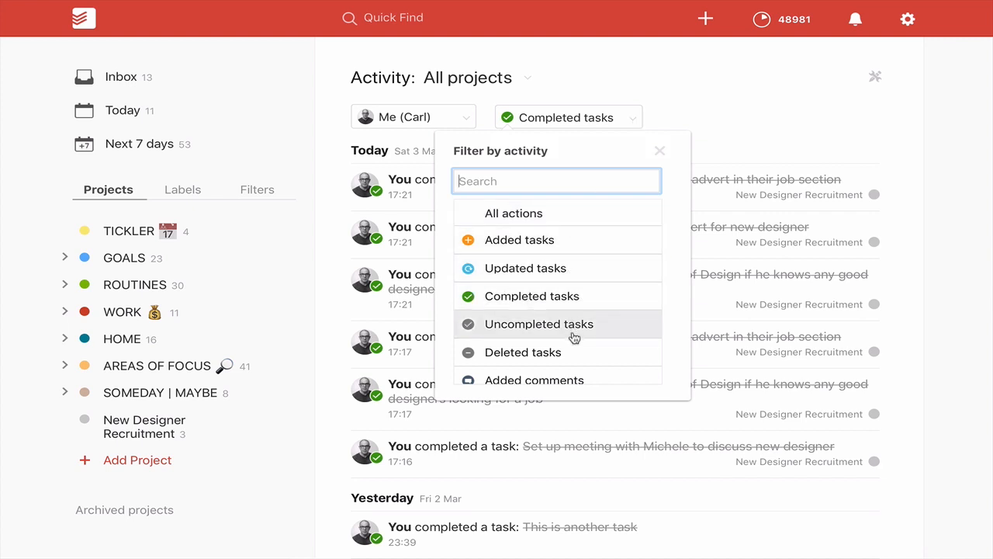
scroll(578, 365, "down", 1)
scroll(582, 374, "up", 1)
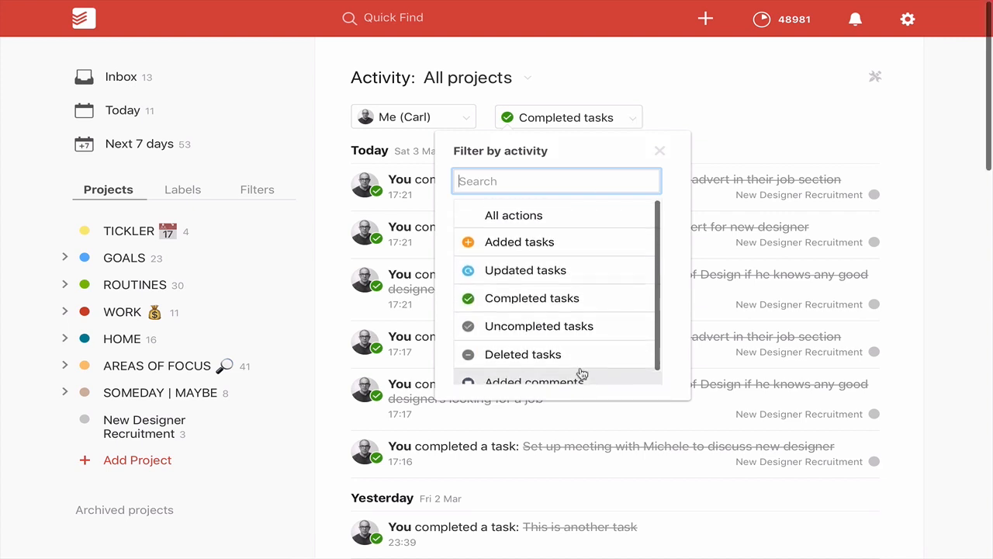
left_click(660, 151)
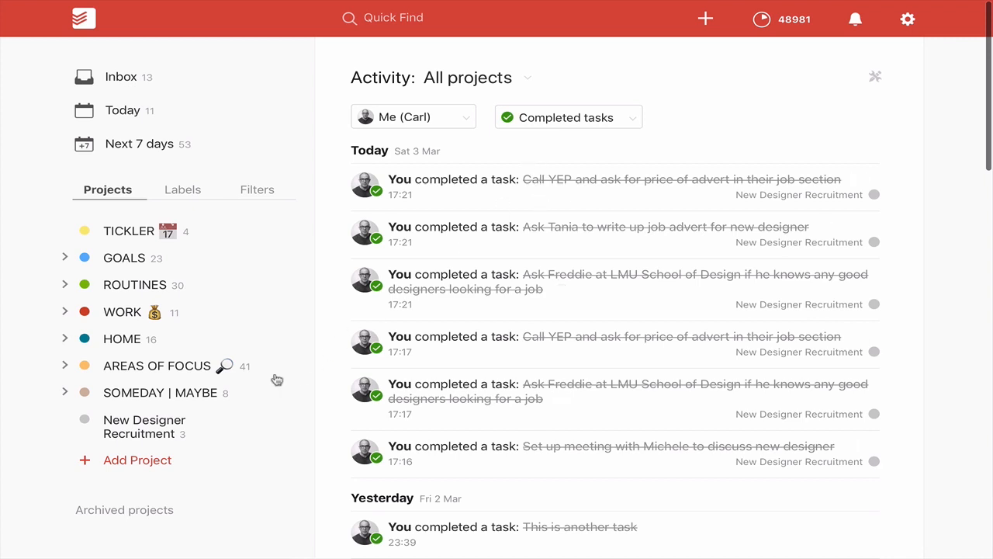
left_click(148, 426)
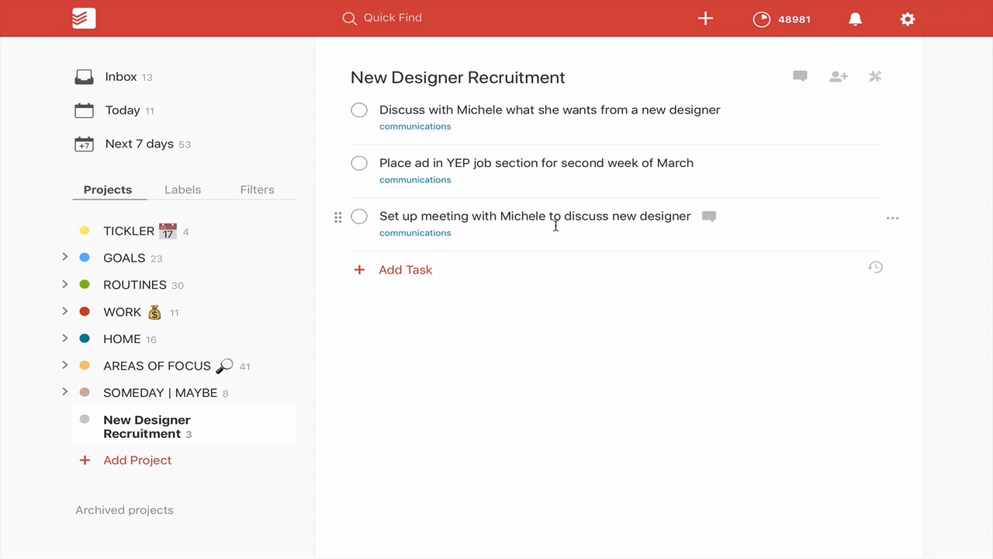
From the productivity summary, view all completed tasks and open the Call YEP task details.
left_click(784, 19)
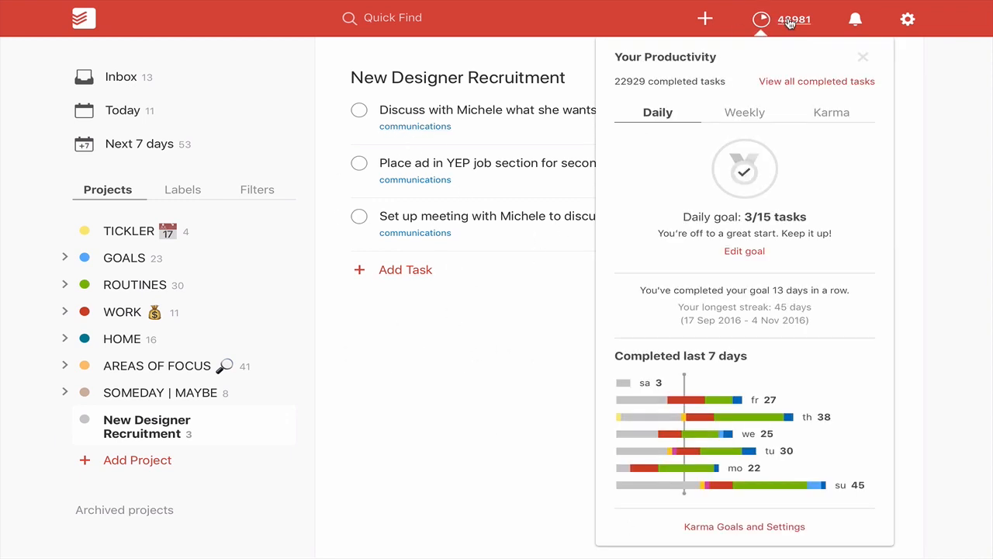
left_click(821, 79)
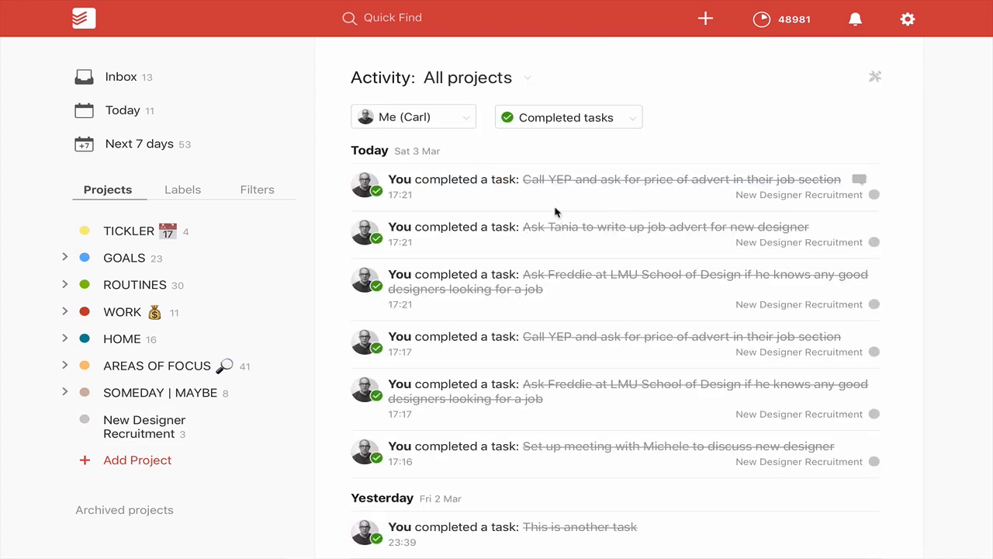
left_click(860, 182)
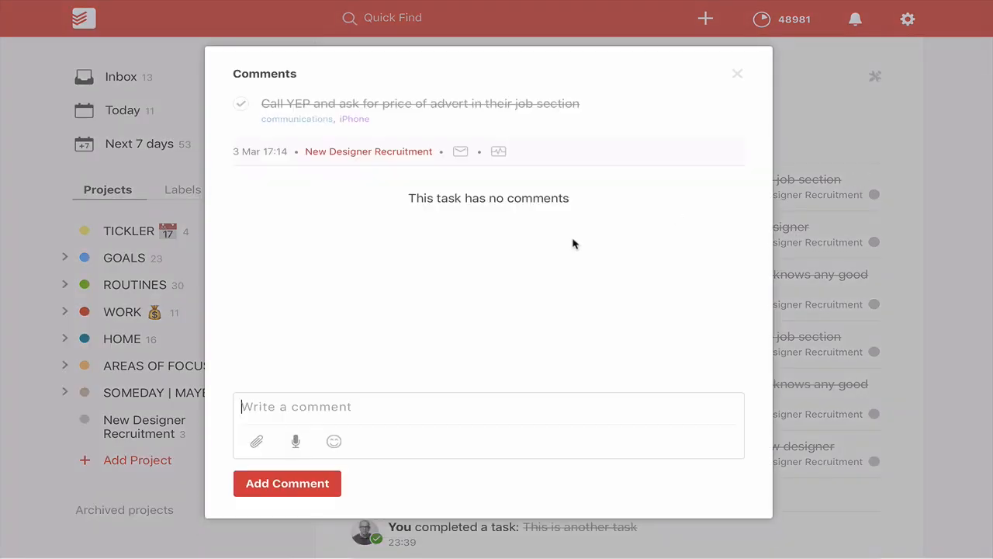
Restore the Call YEP task to active and return to the New Designer Recruitment project.
left_click(241, 105)
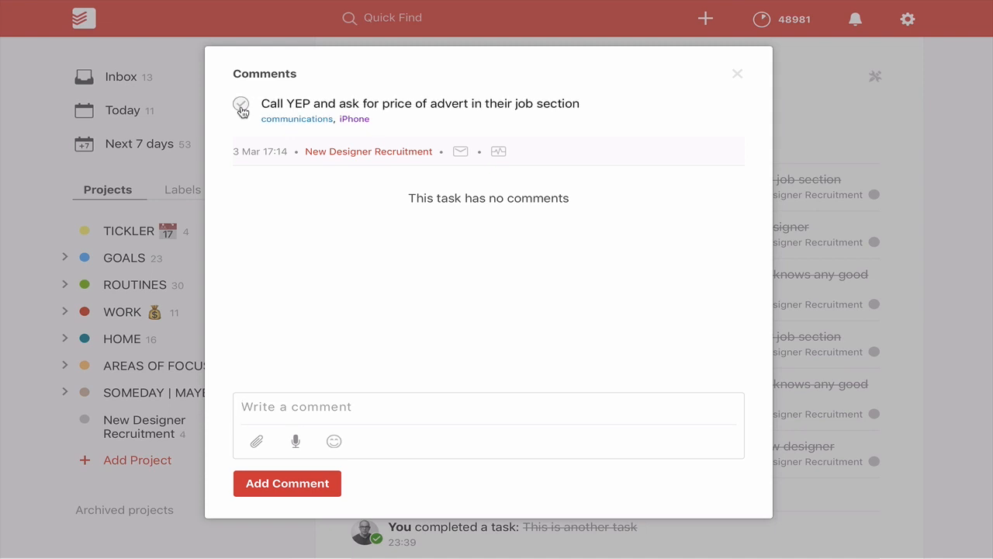
left_click(738, 75)
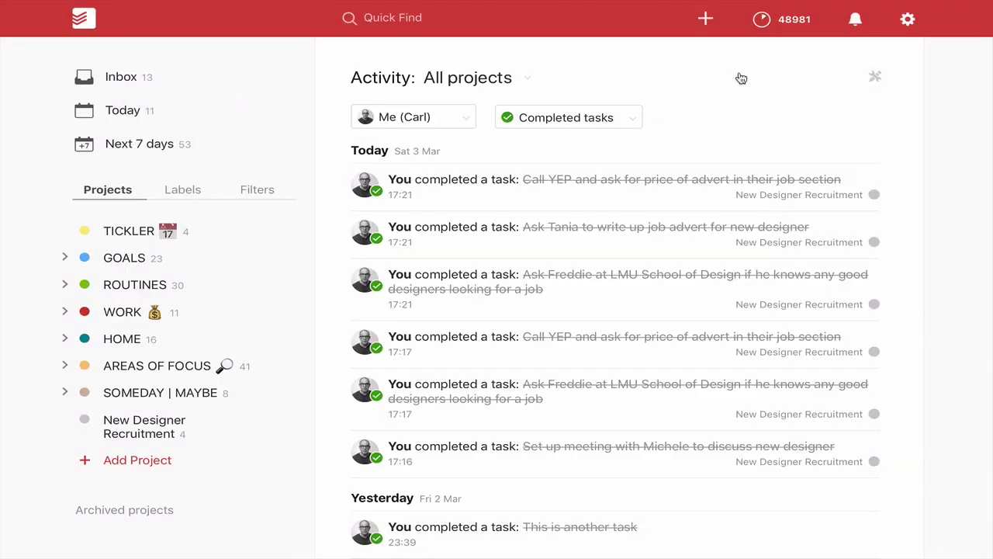
left_click(140, 425)
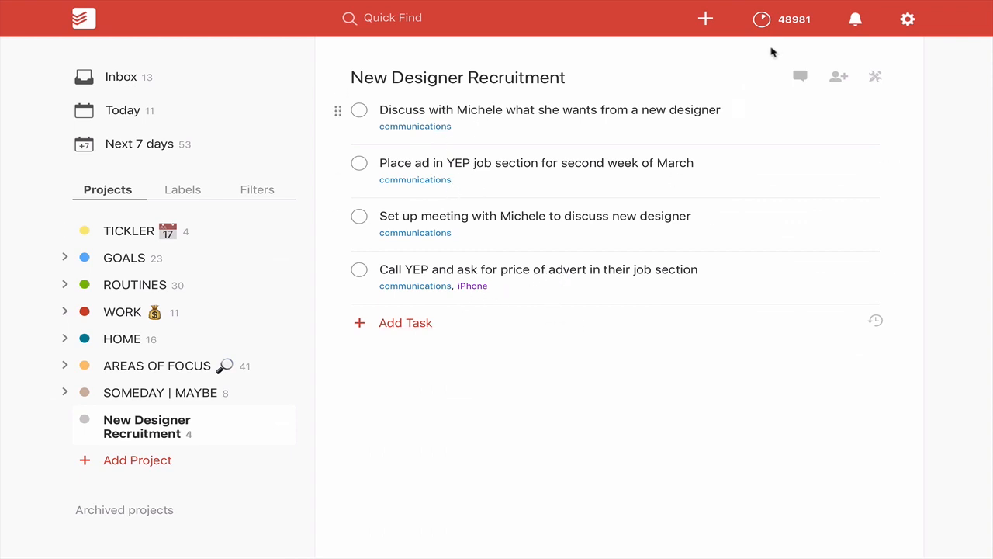
View all completed tasks, open the Call YEP task details, mark it complete again and close.
left_click(794, 20)
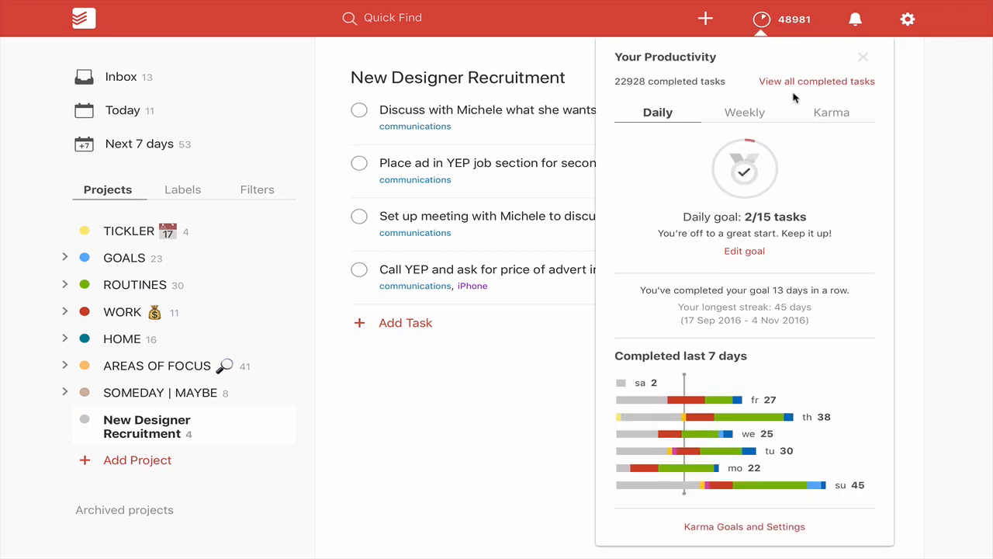
left_click(812, 83)
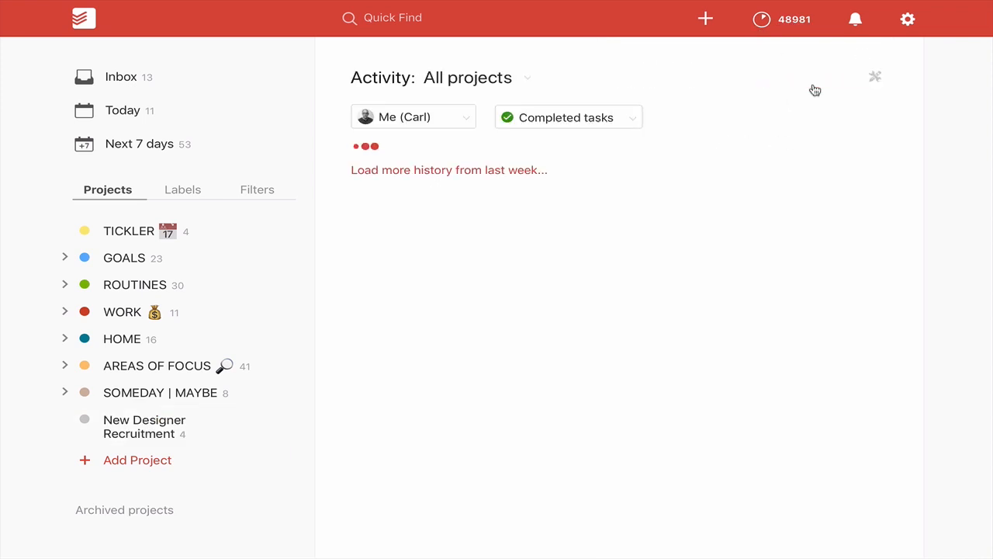
scroll(608, 211, "down", 10)
scroll(609, 211, "down", 5)
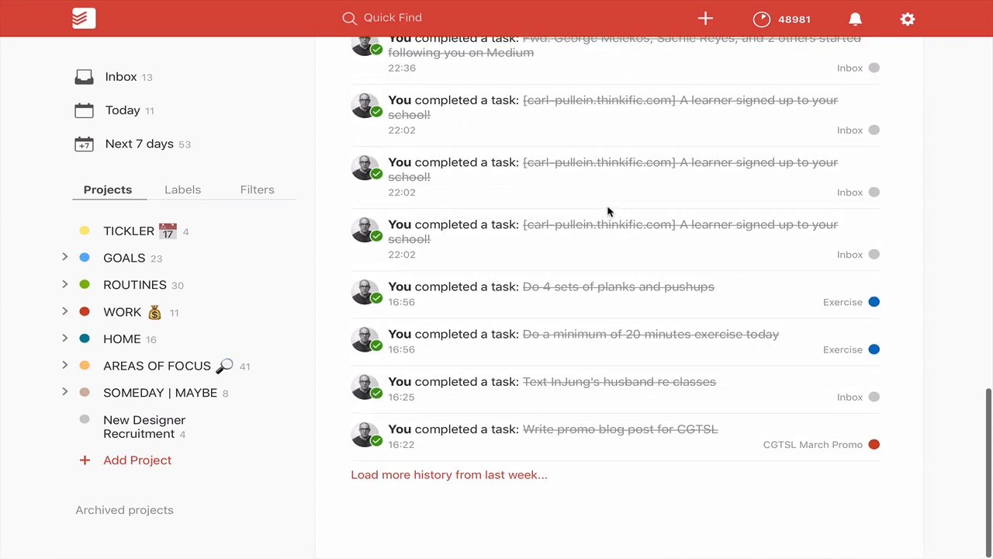
scroll(609, 212, "up", 15)
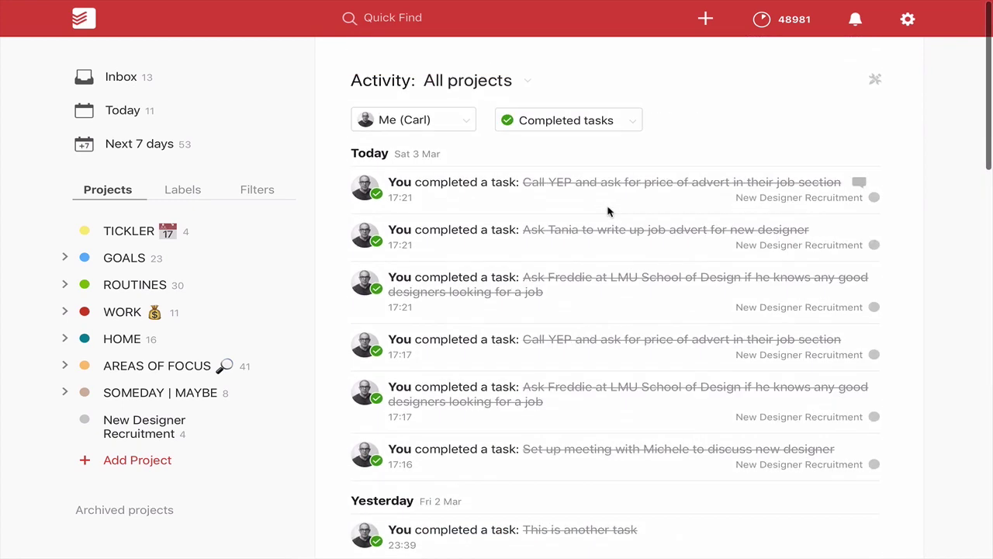
left_click(860, 183)
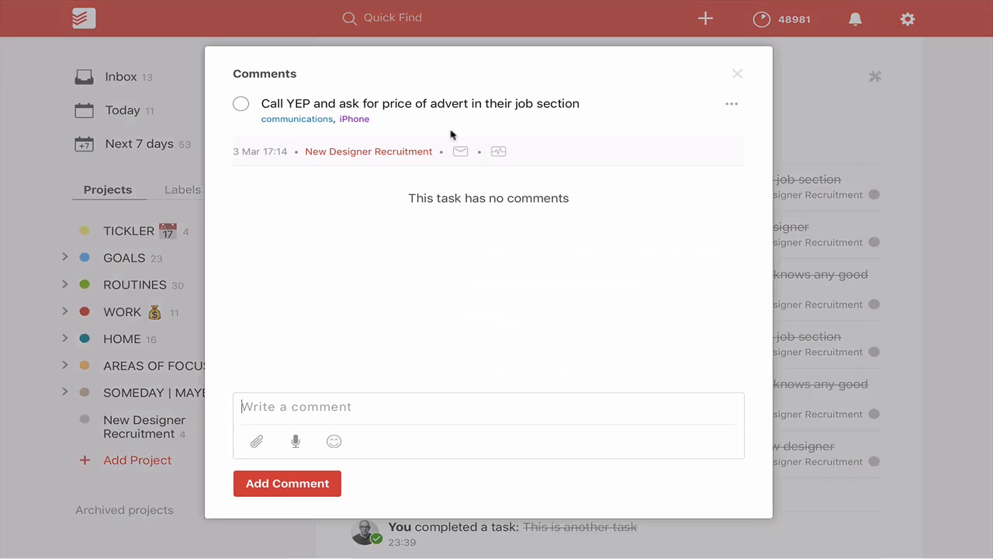
left_click(241, 104)
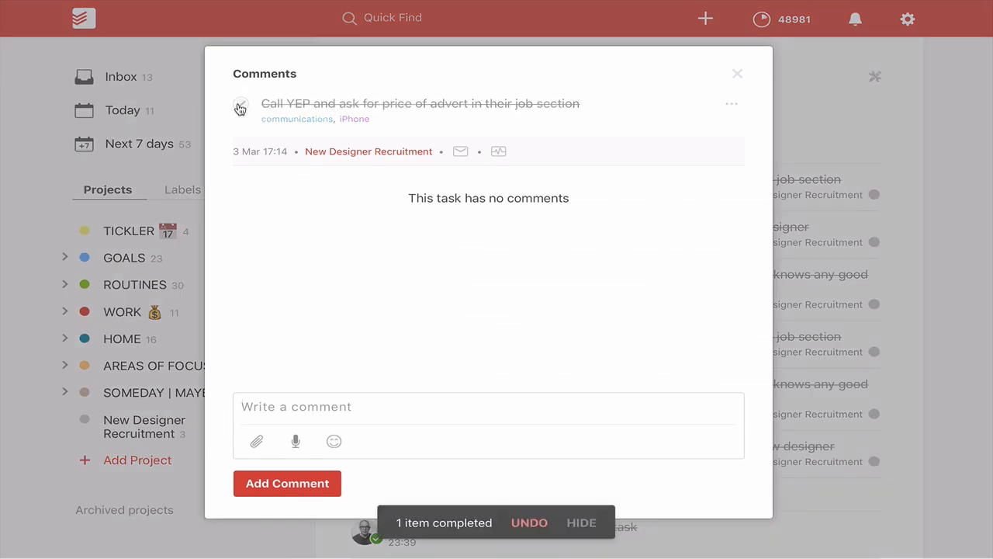
left_click(737, 76)
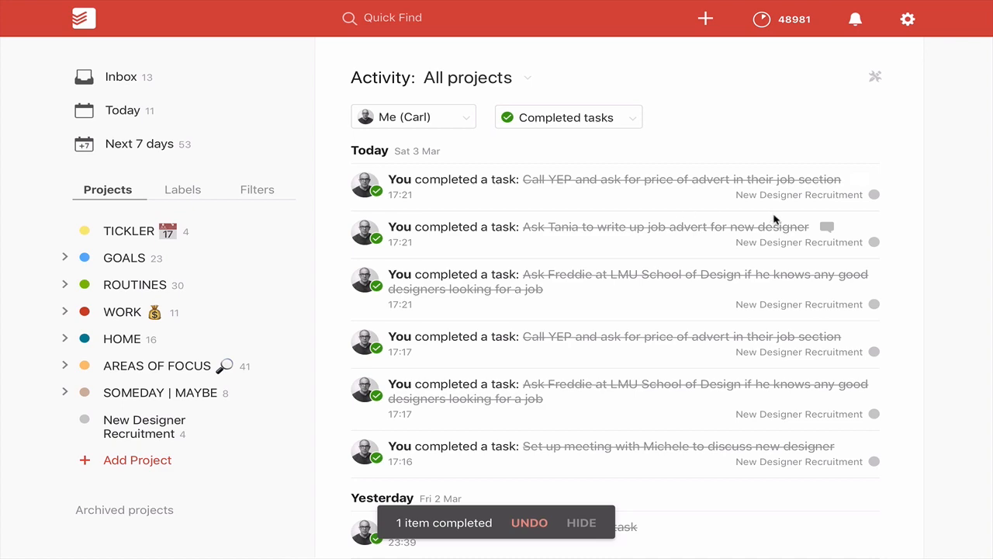
Restore the Ask Tania job advert task and return to the New Designer Recruitment project.
left_click(827, 227)
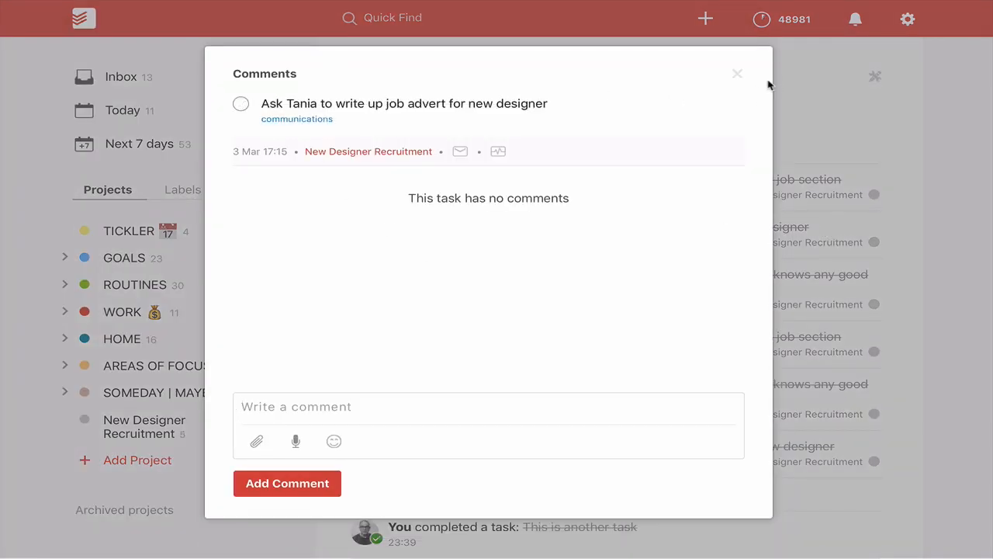
left_click(737, 74)
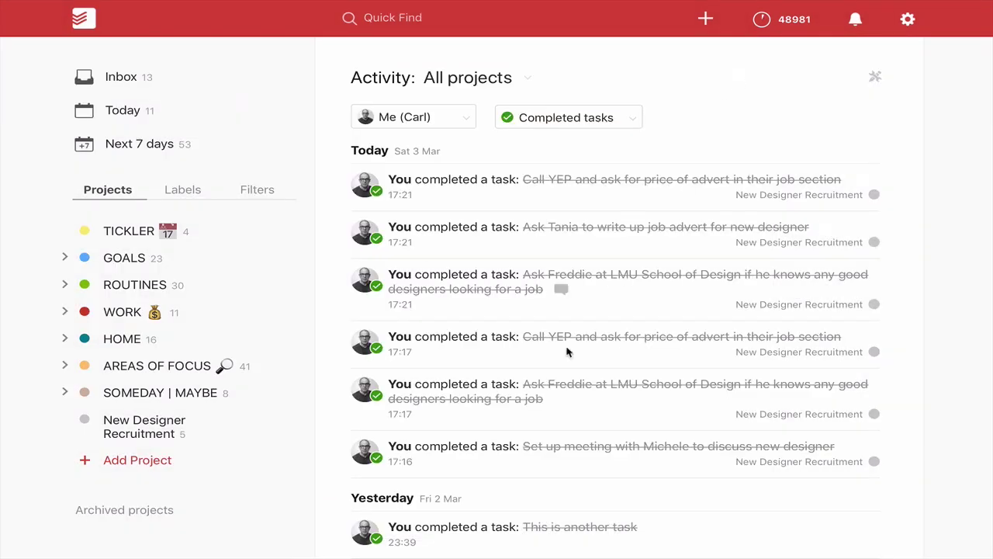
left_click(117, 425)
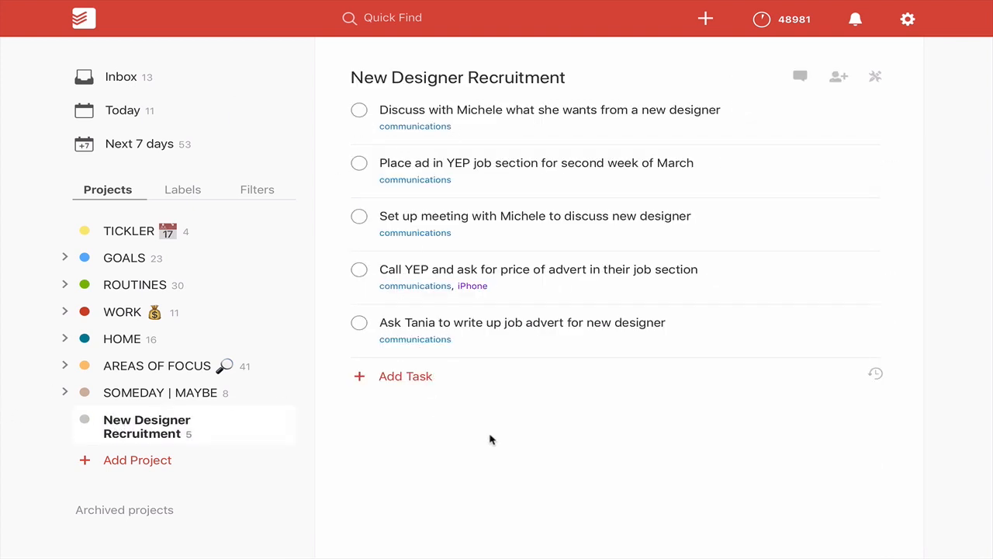
Show the project's completed tasks and restore the Ask Freddie at LMU School of Design task.
left_click(876, 374)
scroll(875, 377, "down", 1)
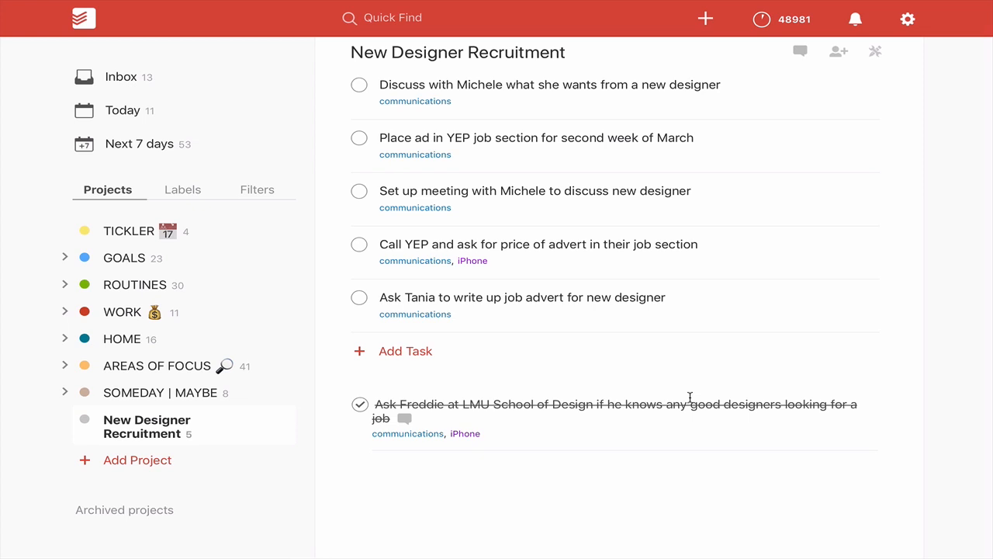
left_click(359, 404)
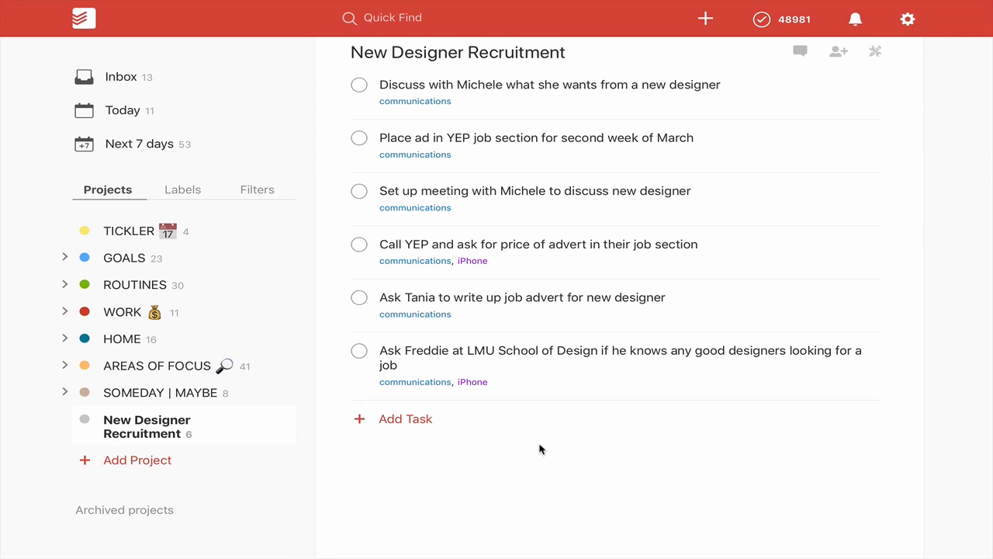
scroll(542, 449, "up", 1)
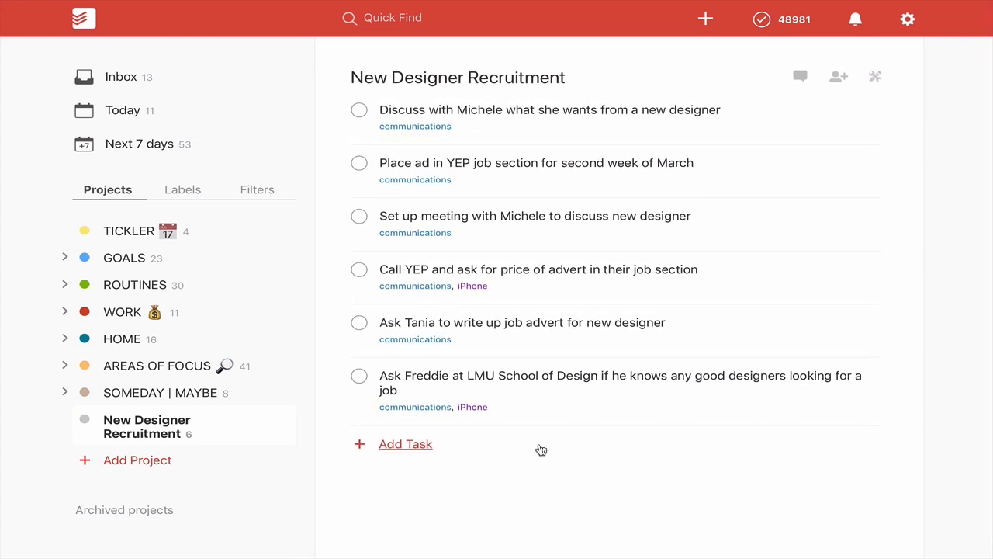